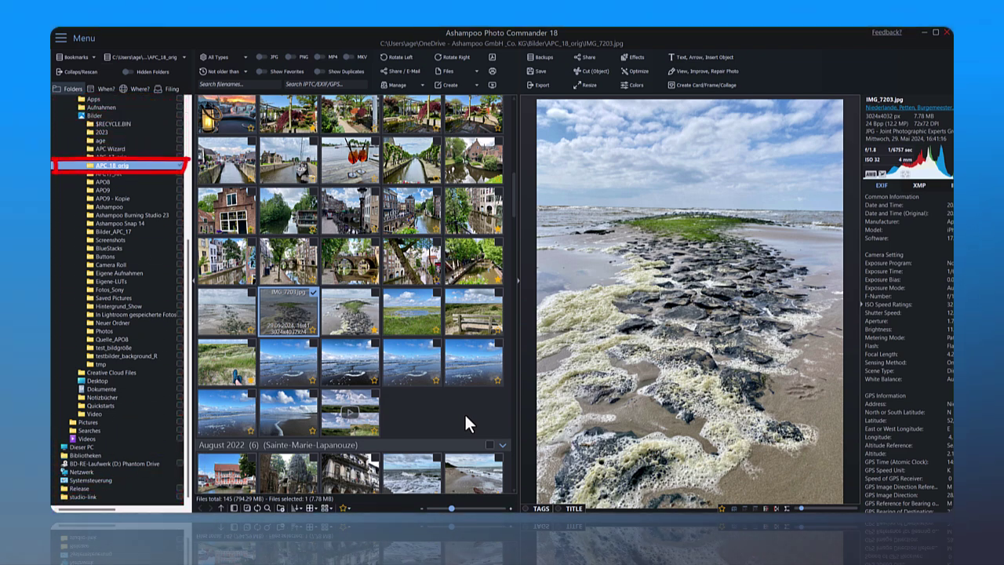
left_click(375, 292)
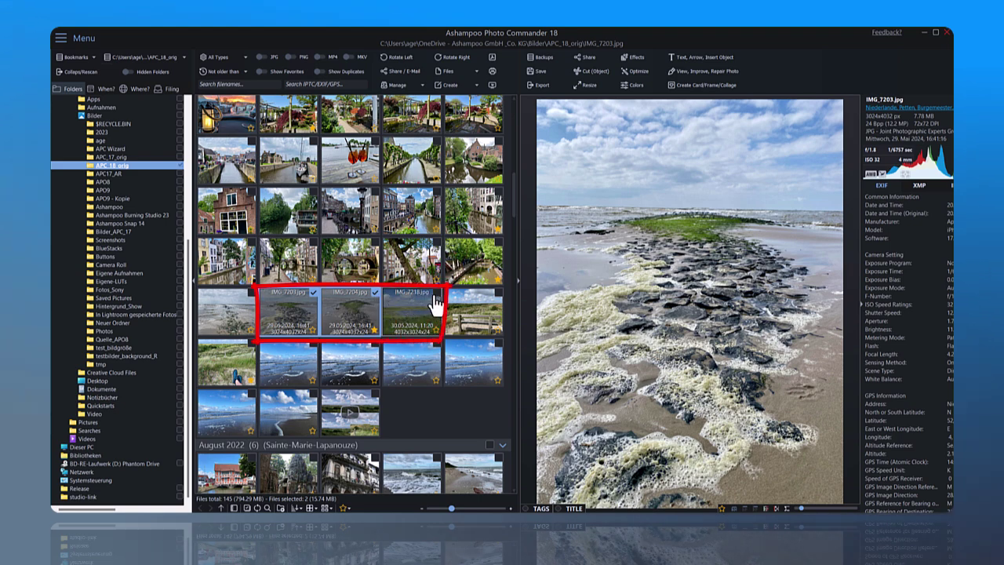
left_click(375, 289)
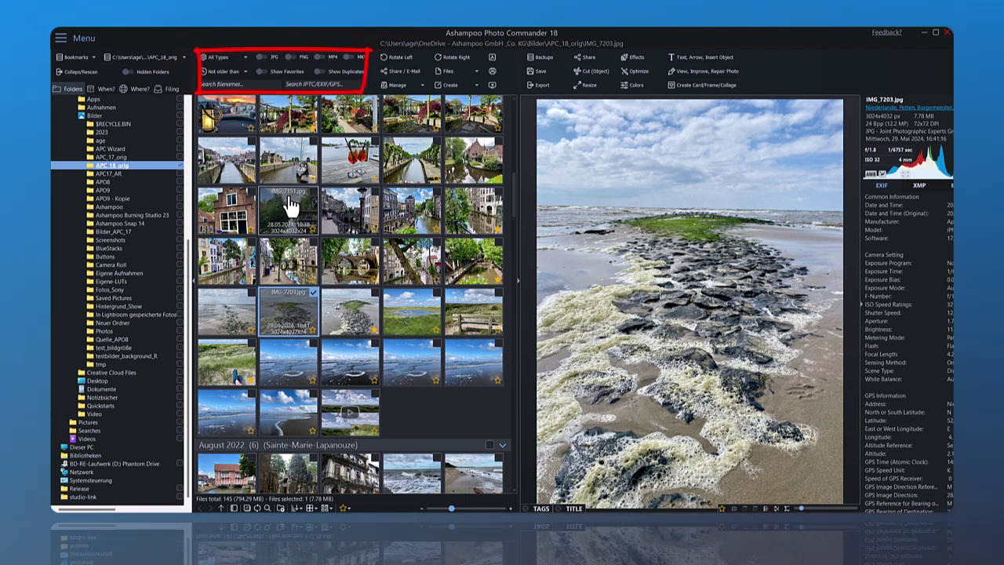
left_click(288, 70)
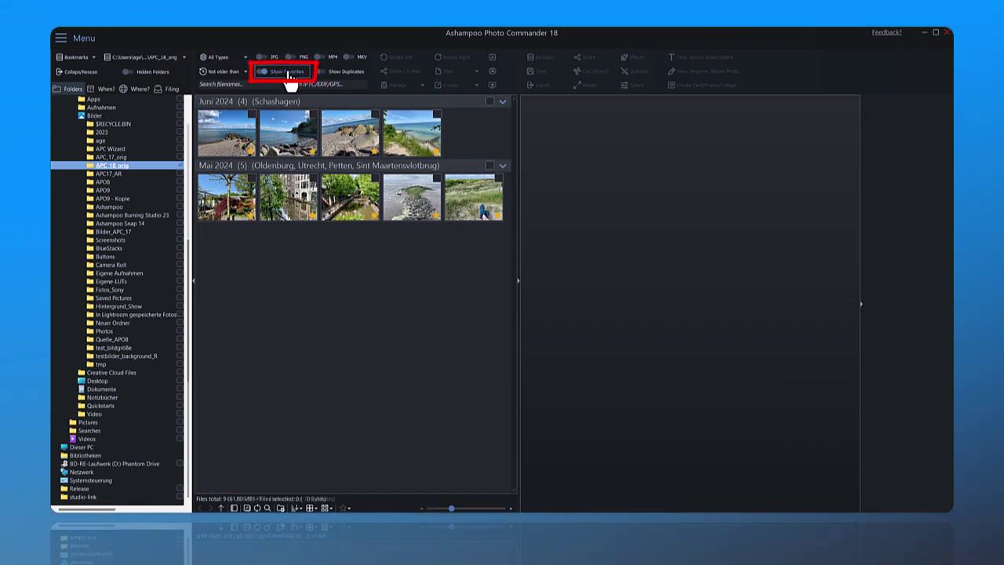
left_click(287, 70)
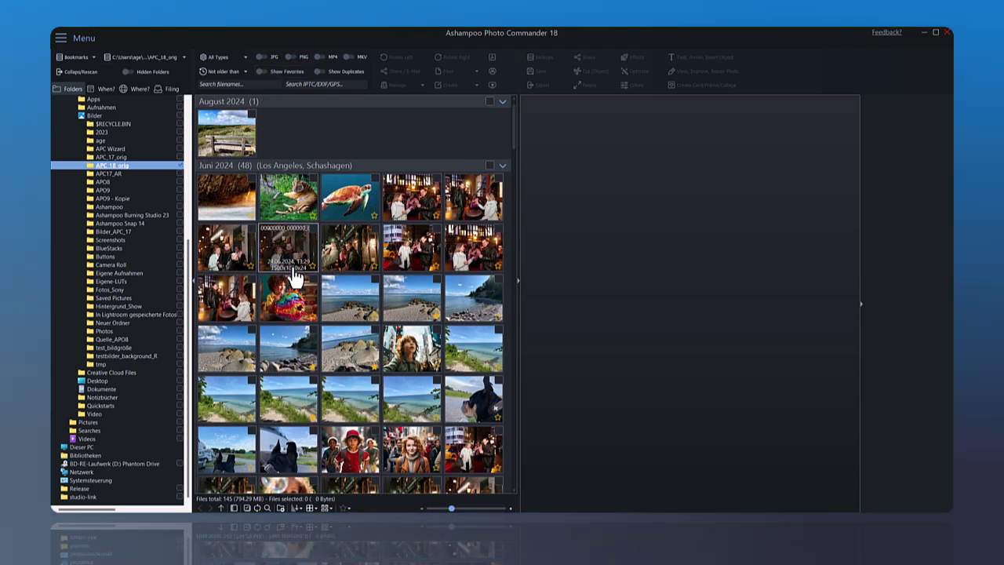
scroll(291, 306, "down", 5)
scroll(289, 306, "down", 5)
scroll(287, 309, "down", 3)
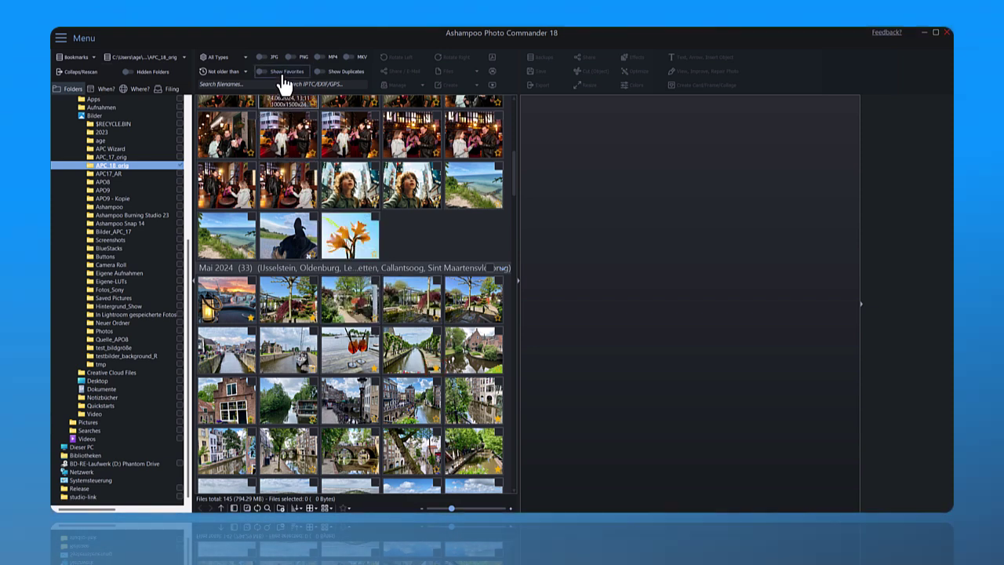
left_click(282, 75)
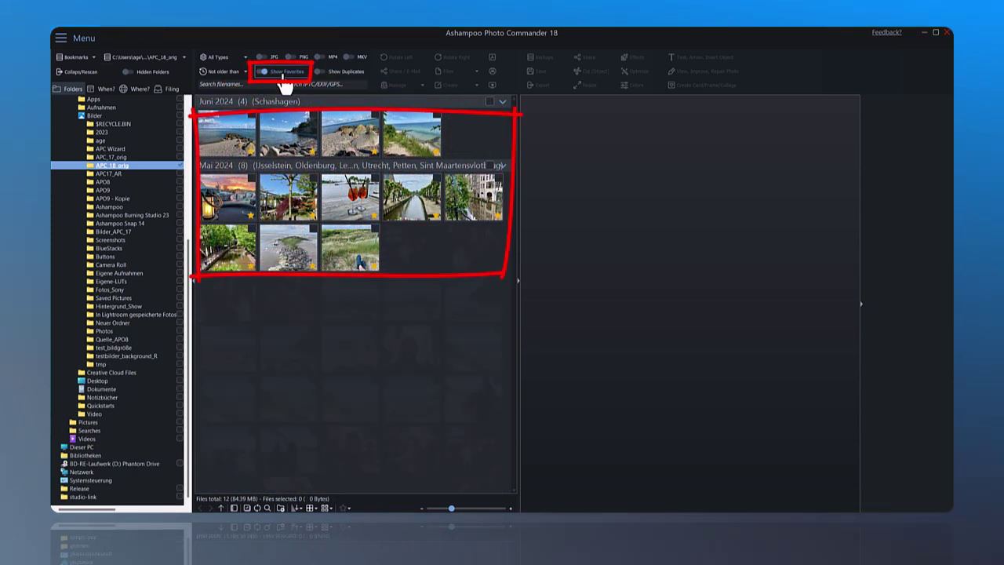
left_click(281, 75)
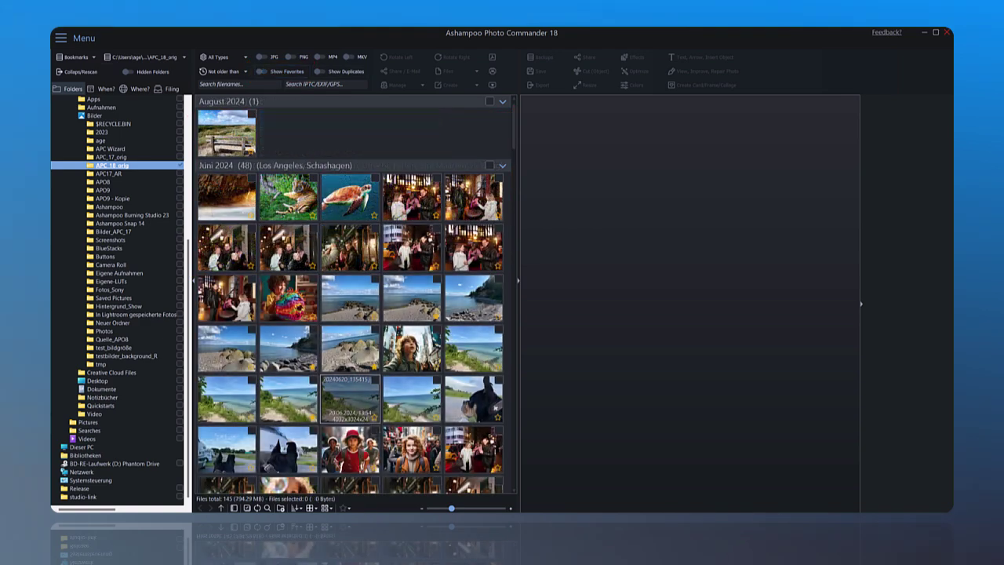
Browse the photos by date, viewing June 2024 and then May 2024
scroll(288, 314, "down", 5)
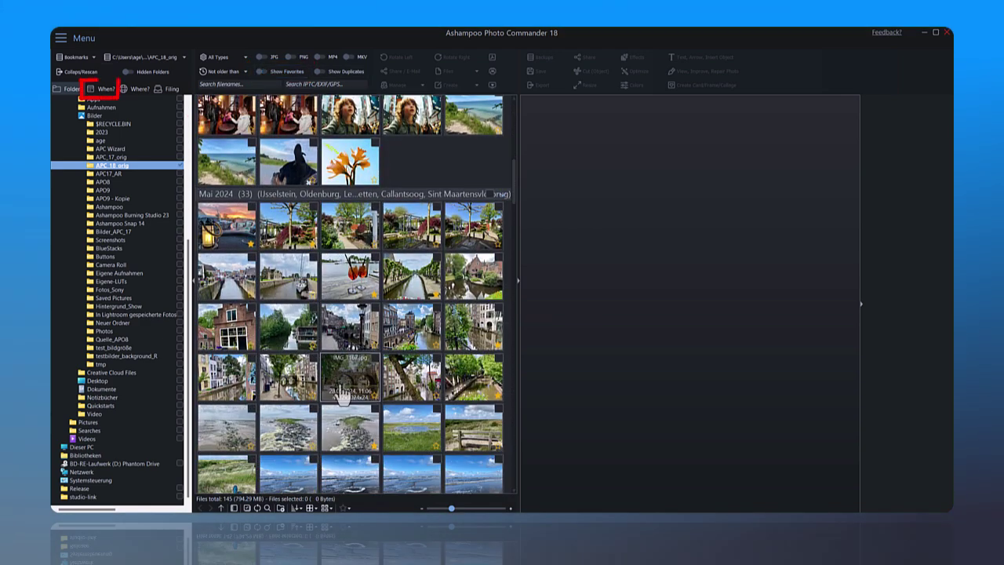
left_click(101, 90)
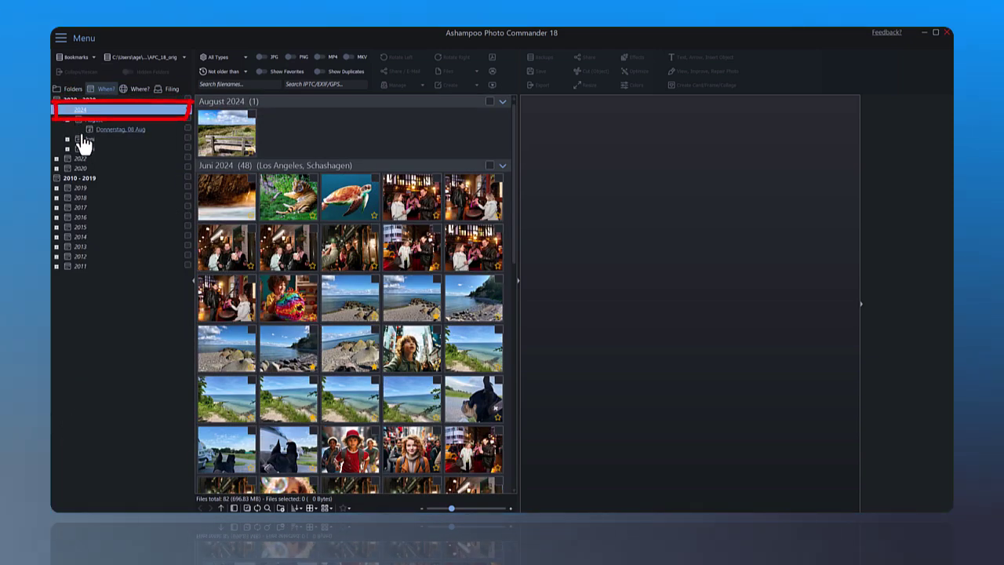
left_click(89, 142)
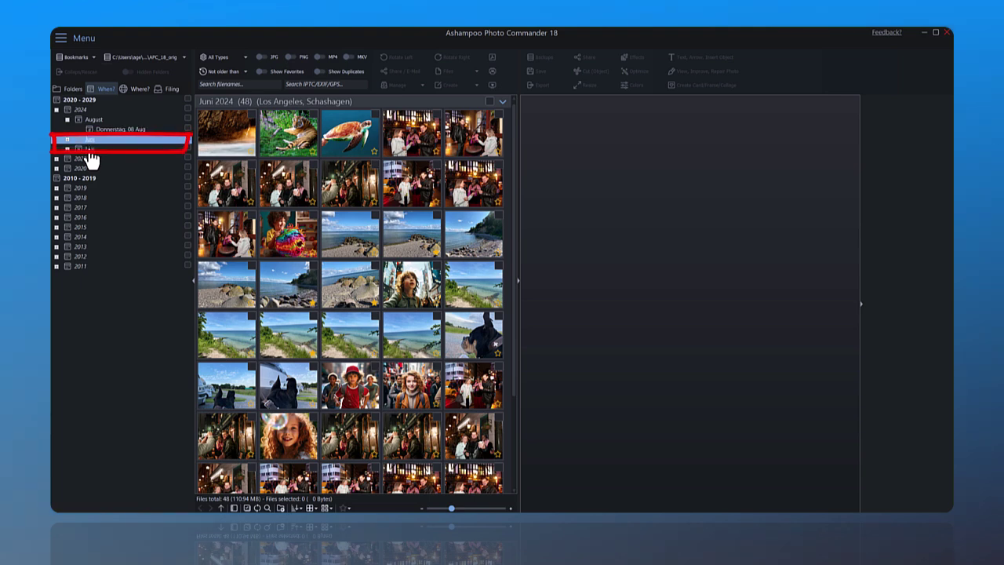
left_click(91, 152)
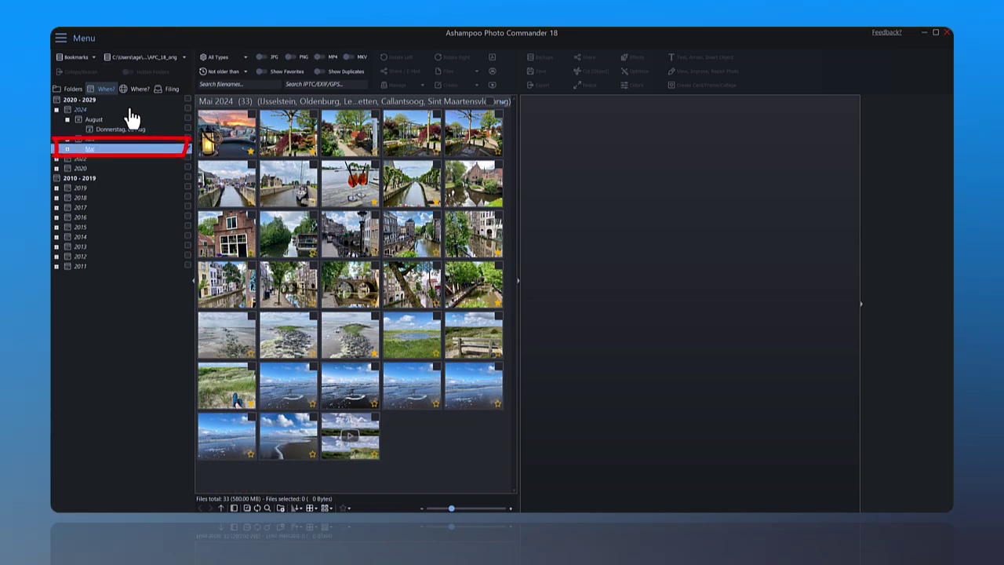
Filter the photos by location to show only the 28 taken in Niederlande
left_click(137, 90)
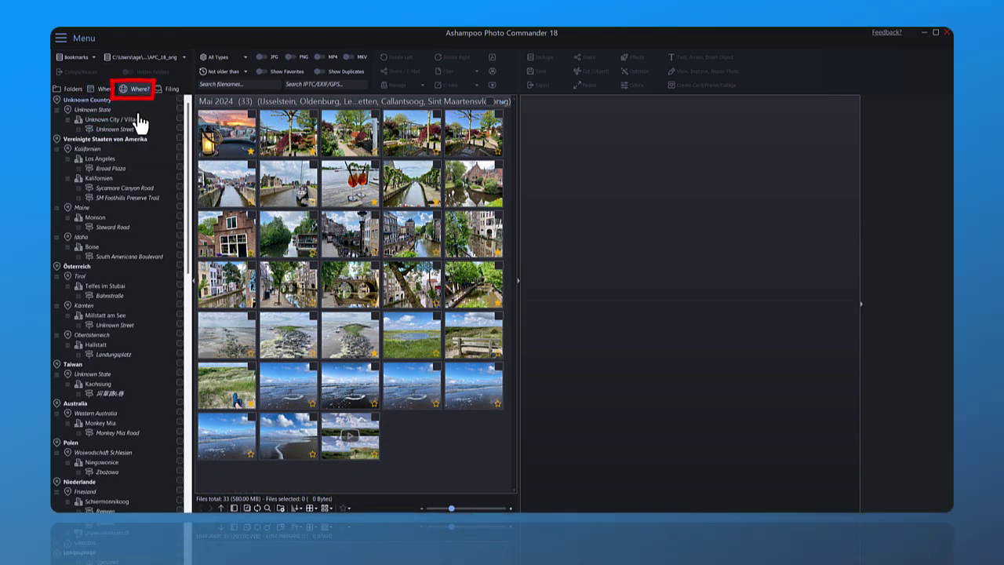
scroll(130, 191, "down", 3)
scroll(116, 231, "down", 3)
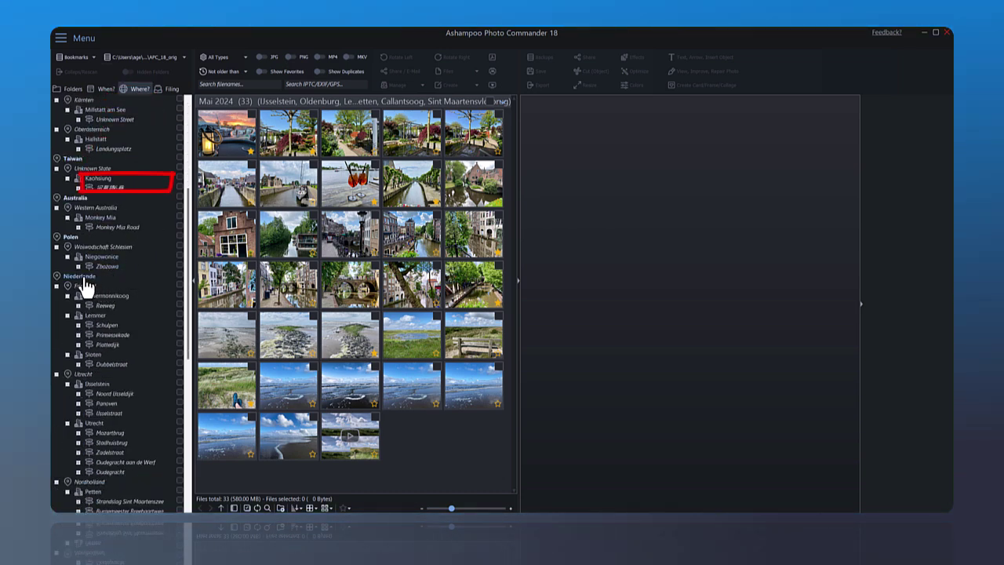
left_click(83, 278)
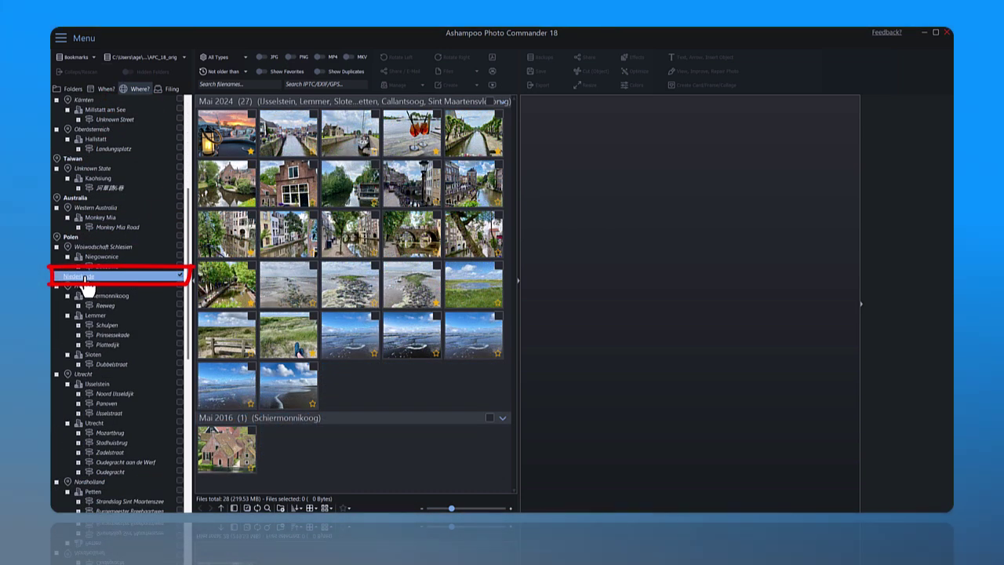
Return to the APC_18_orig folder, preview IMG_7227 (1).jpg and briefly group duplicates
left_click(74, 90)
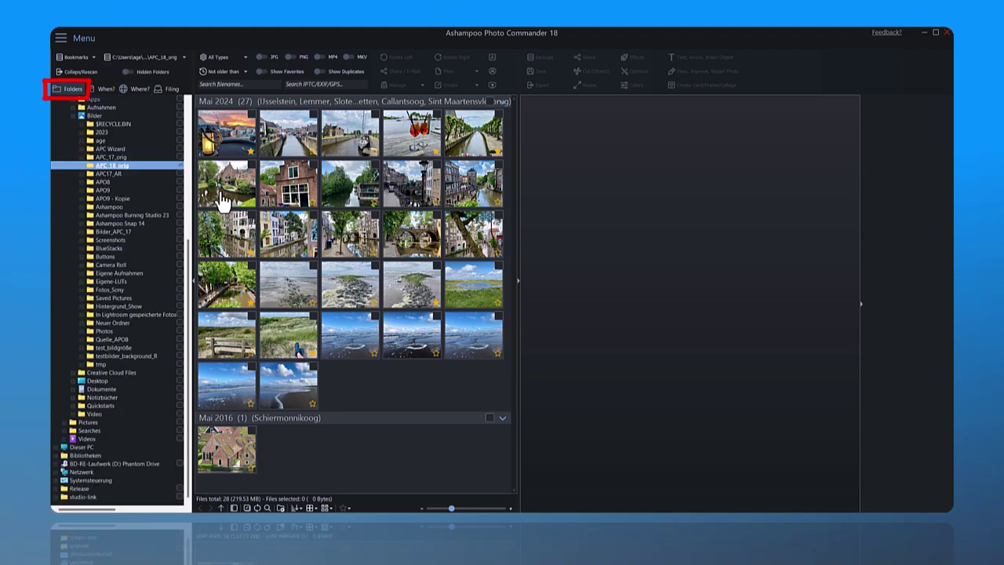
scroll(347, 293, "down", 3)
scroll(347, 294, "down", 2)
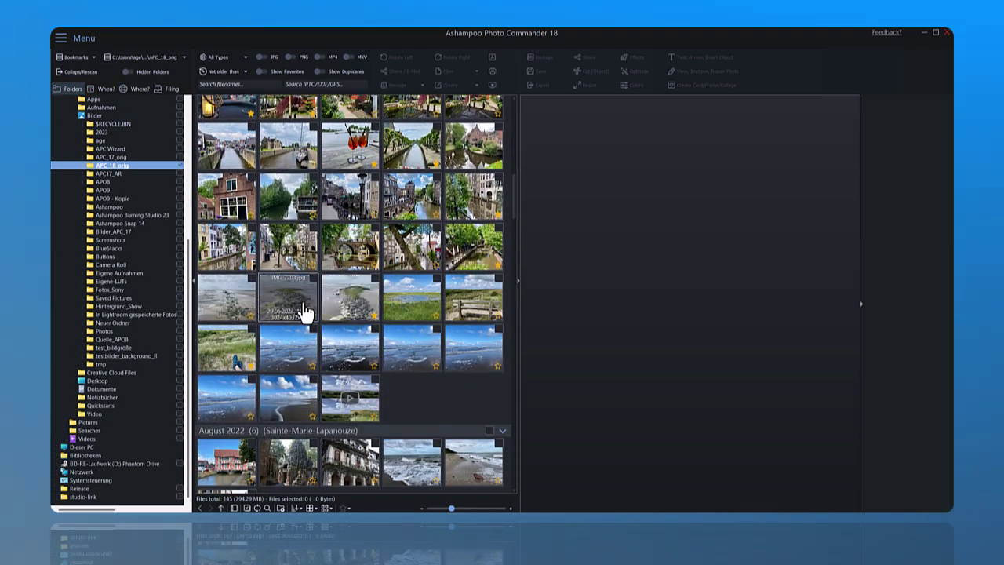
left_click(287, 347)
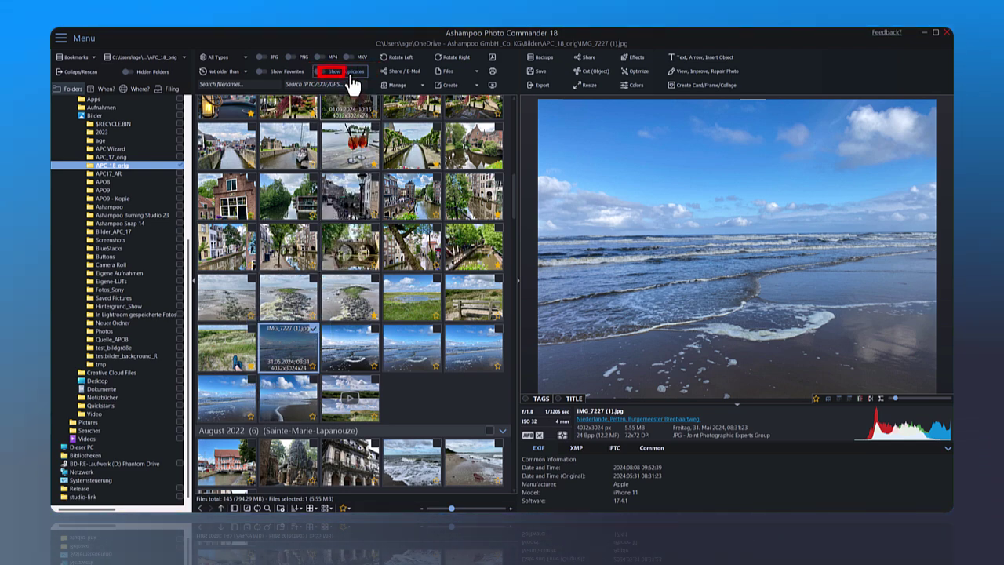
left_click(350, 73)
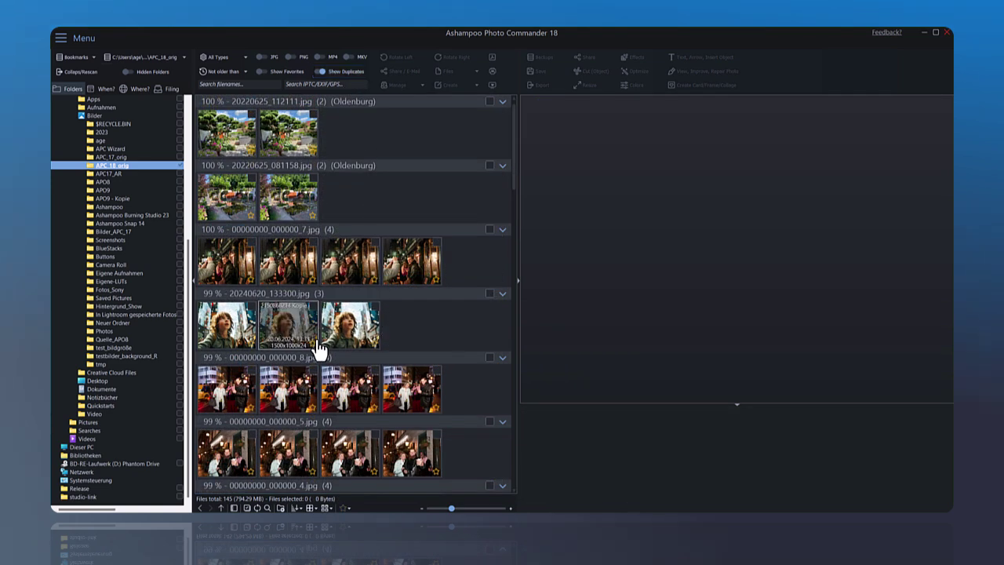
scroll(316, 353, "down", 3)
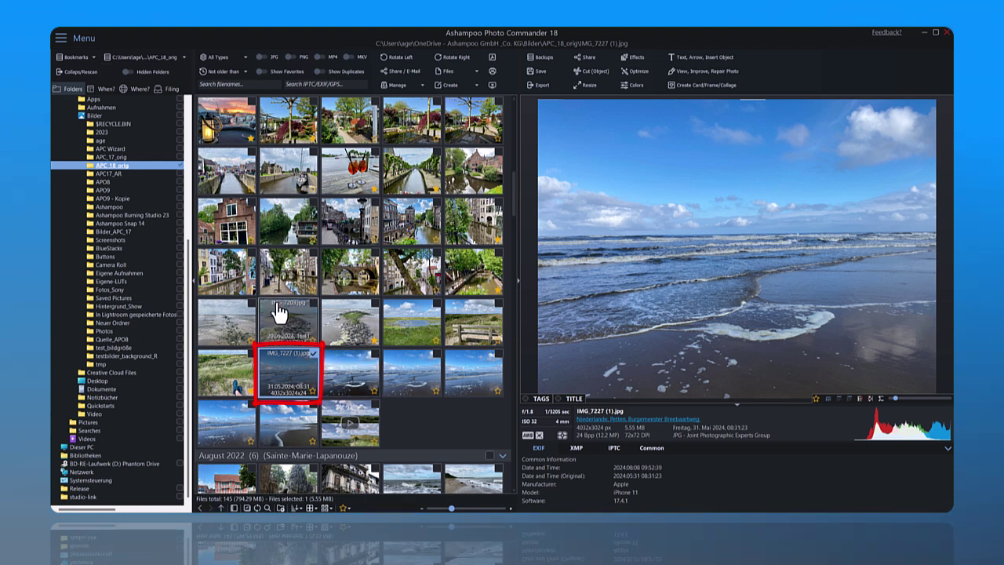
Start Find Specific Duplicates for IMG_7227 (1).jpg at 80% similarity in APC_18_orig
left_click(85, 39)
left_click(83, 195)
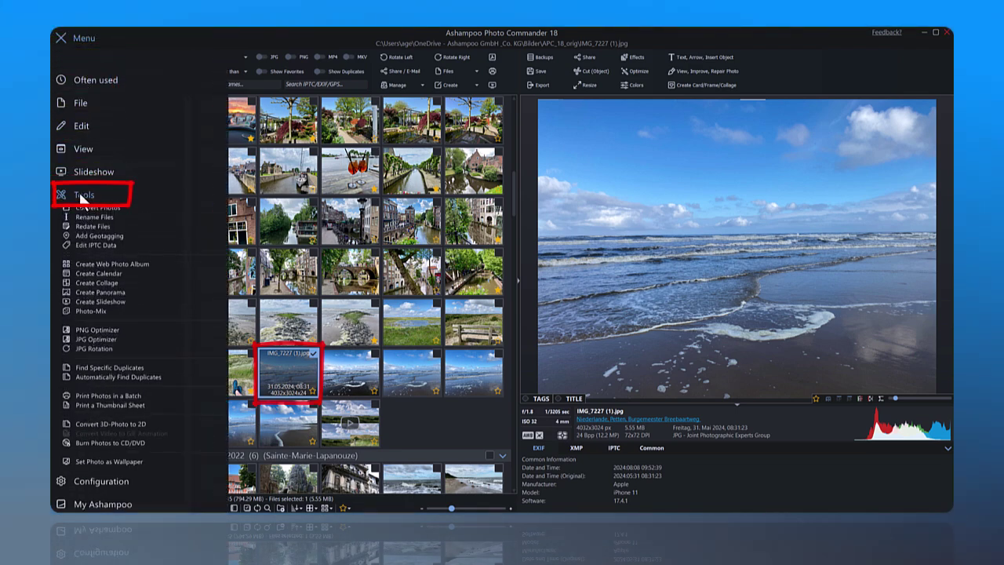
left_click(110, 367)
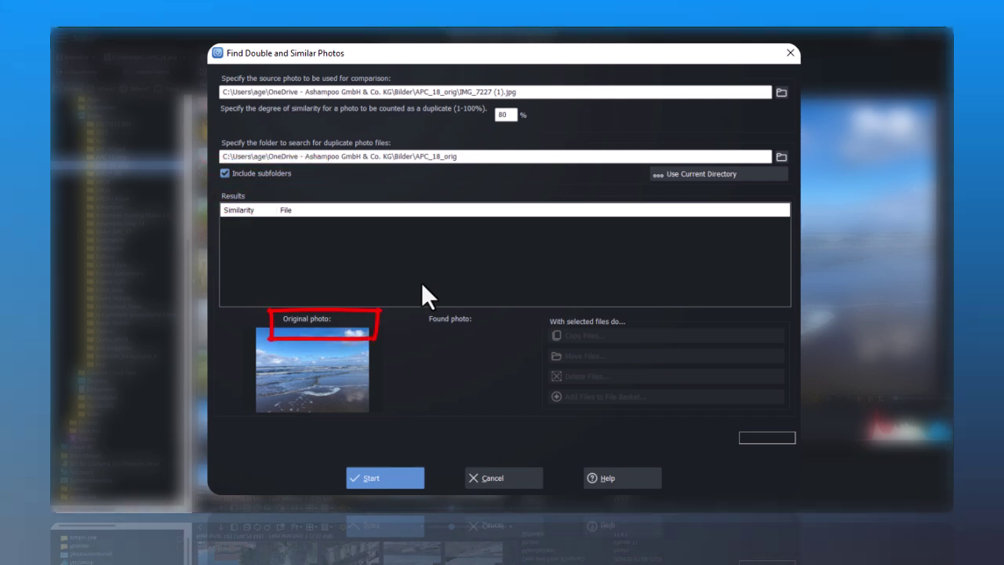
Run the similar-photo search and compare the 100% and 82% matches with the original
left_click(384, 477)
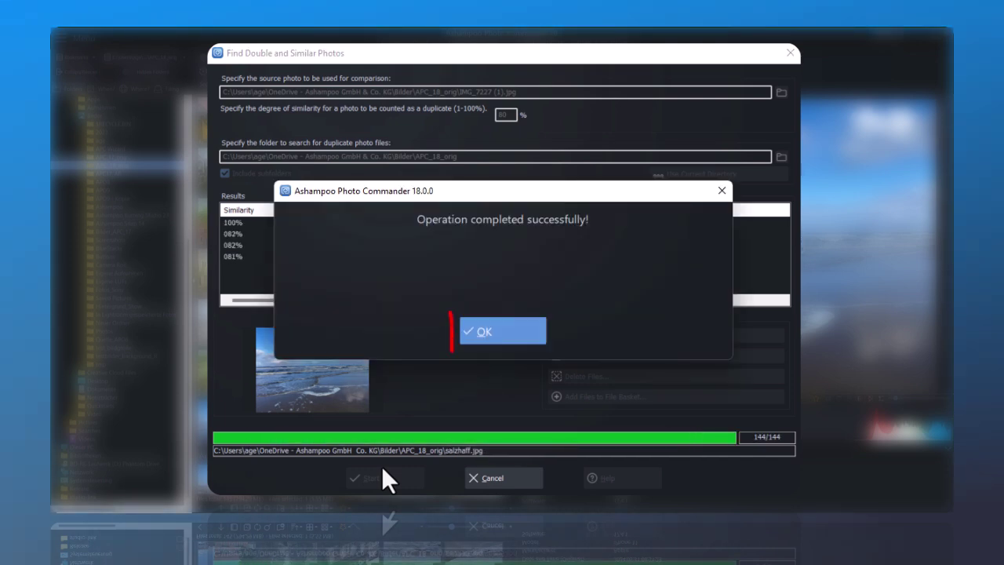
left_click(491, 333)
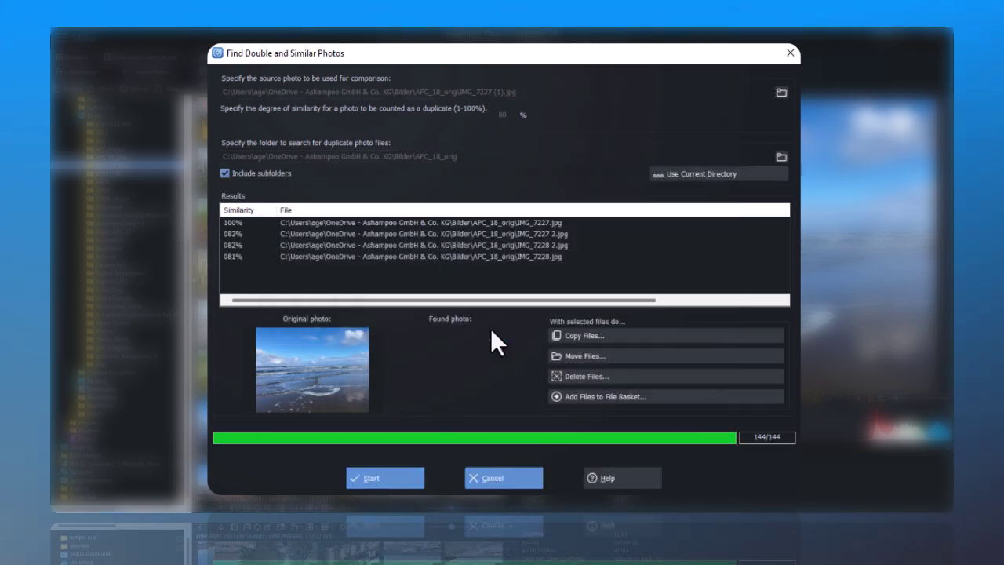
left_click(462, 224)
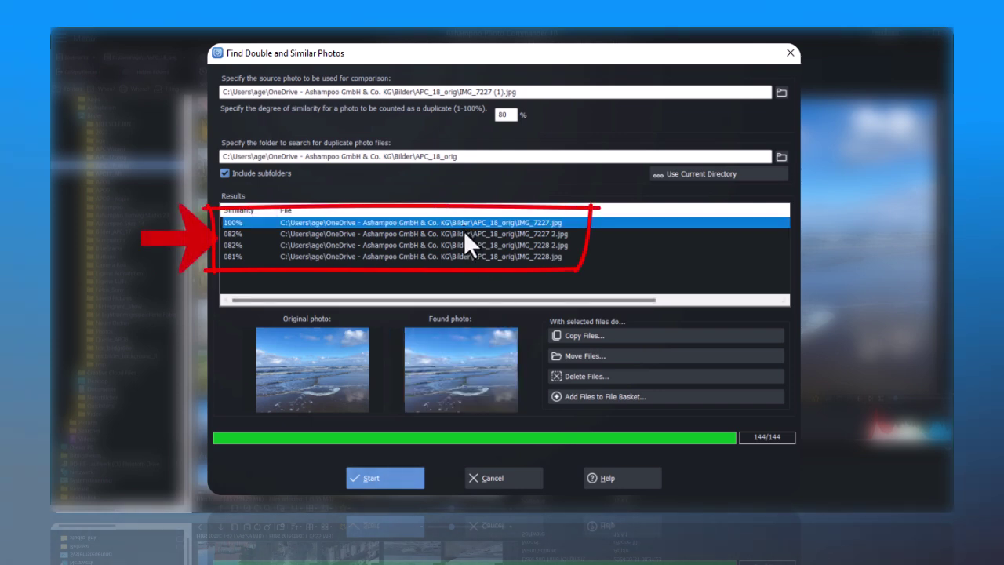
left_click(464, 233)
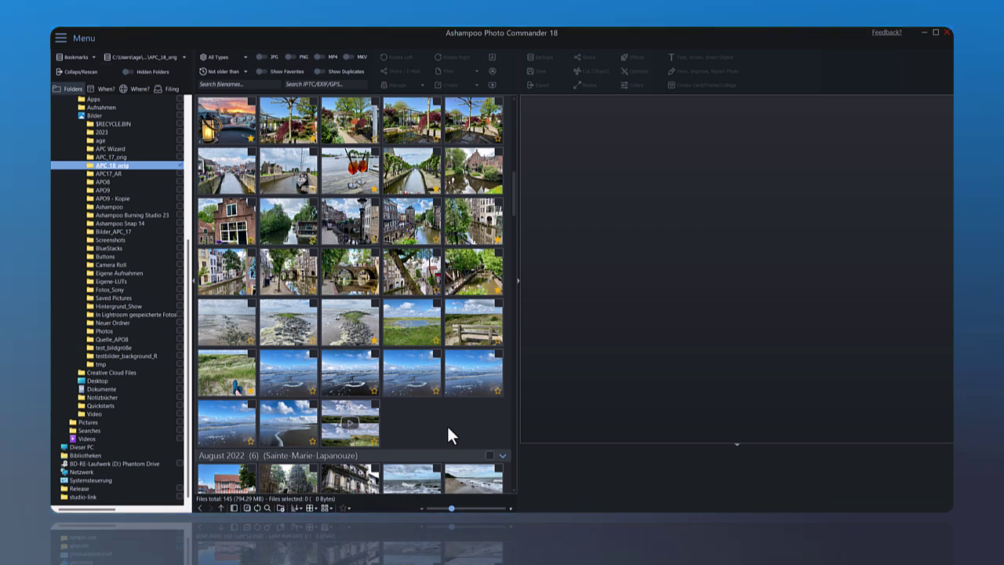
Preview IMG_7227 2 and the lantern photo FullSizeRender with their photo details
left_click(351, 370)
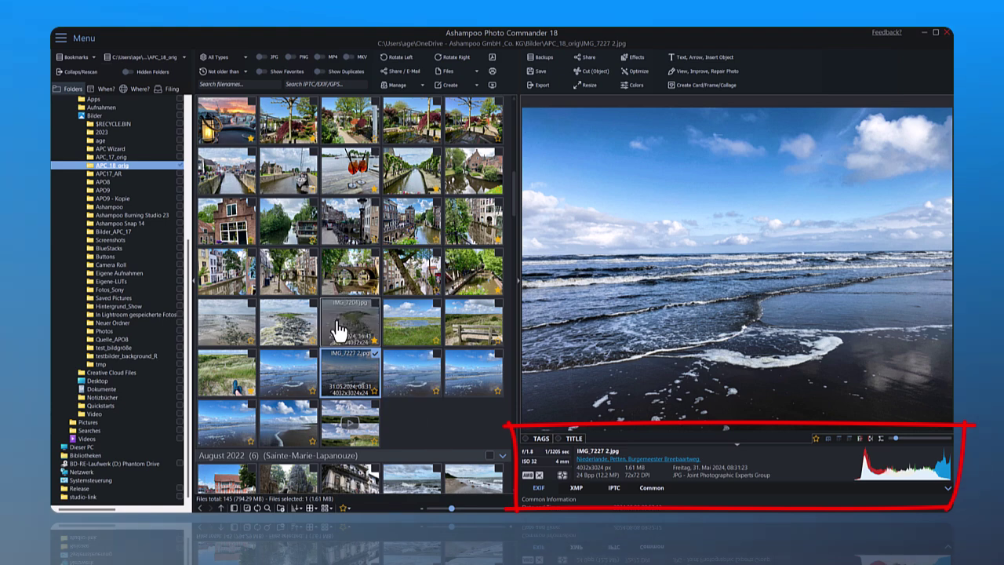
left_click(238, 142)
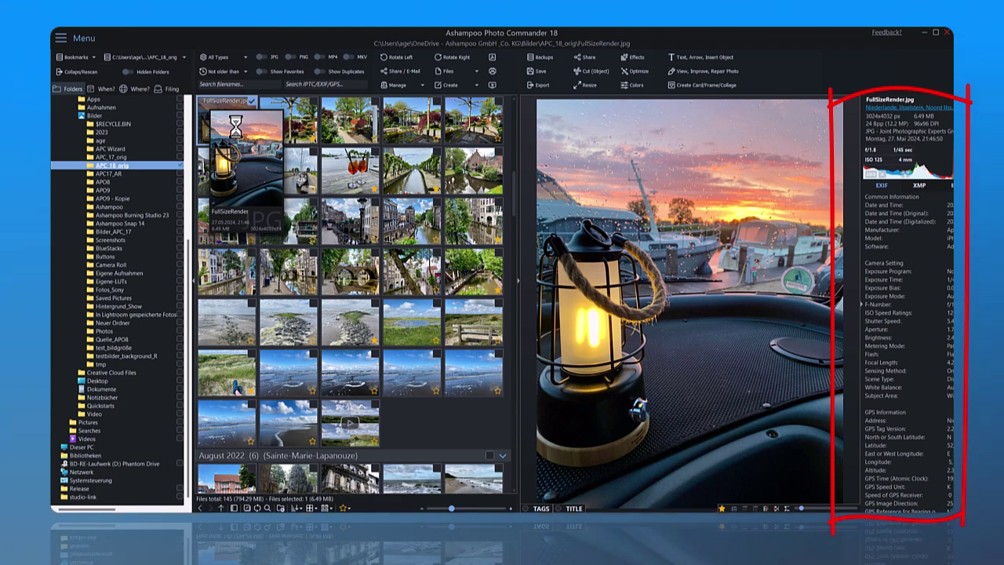
left_click(342, 382)
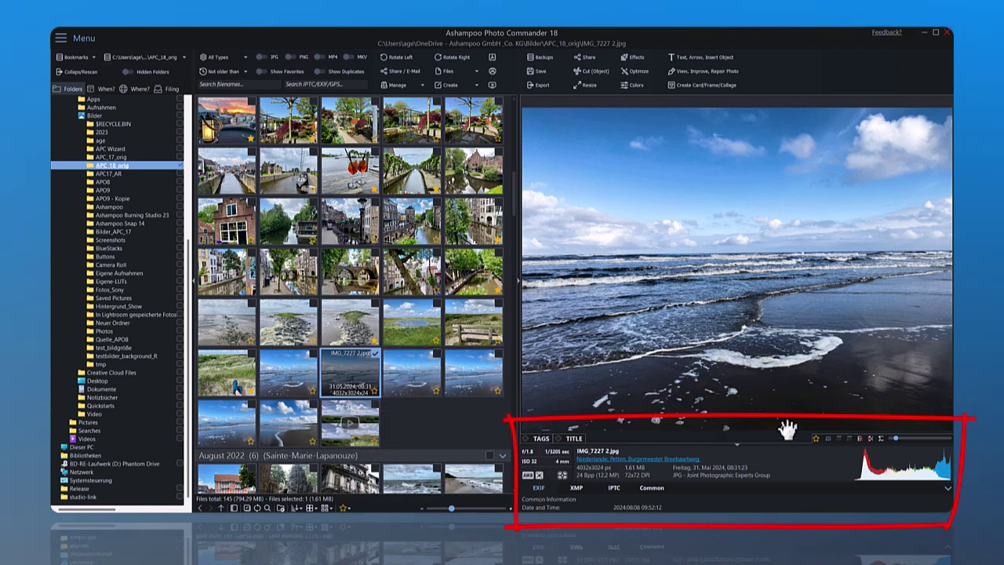
Resize the details panel, then hide it so the lantern photo fills the preview
left_click_drag(793, 443, 784, 292)
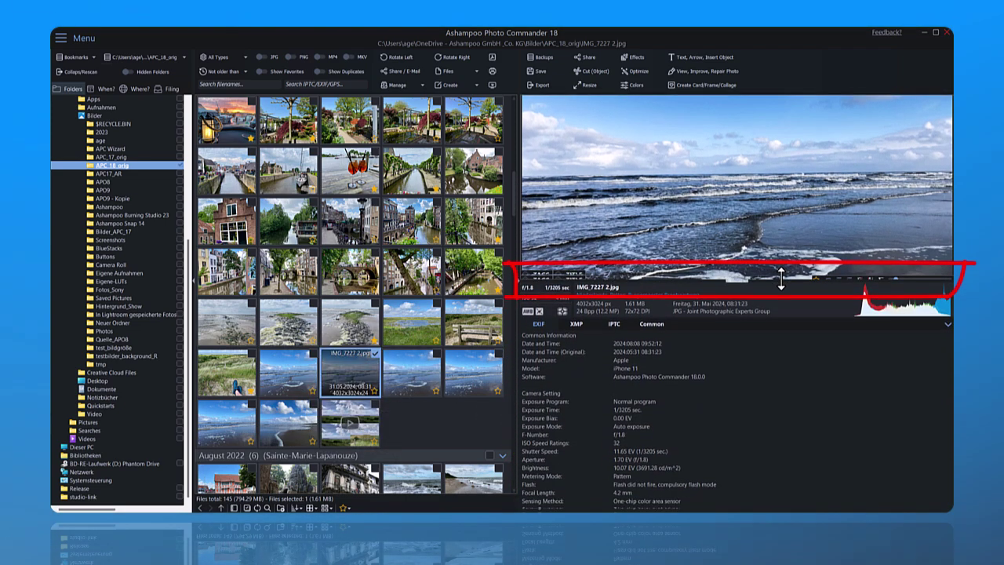
left_click_drag(780, 277, 780, 404)
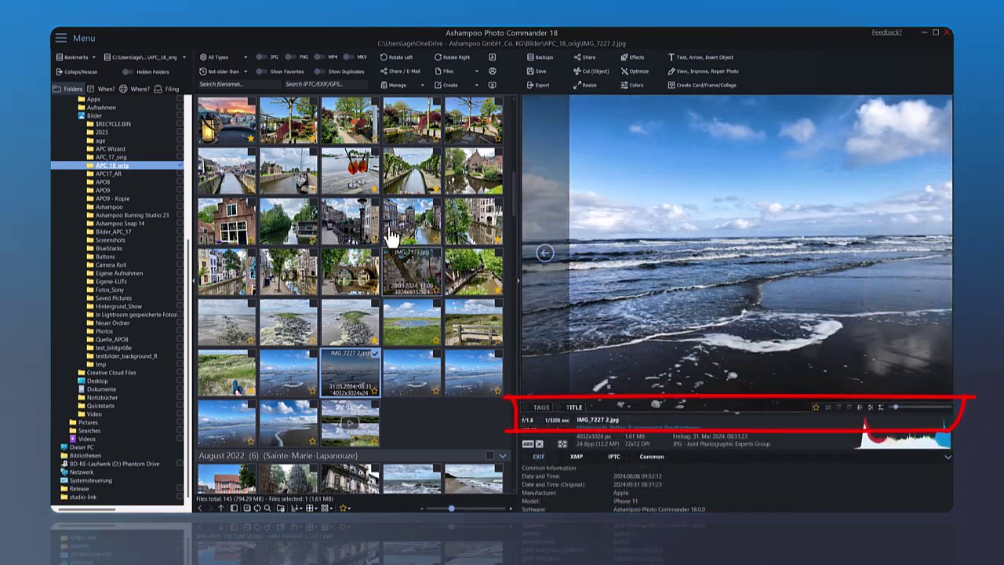
left_click(238, 118)
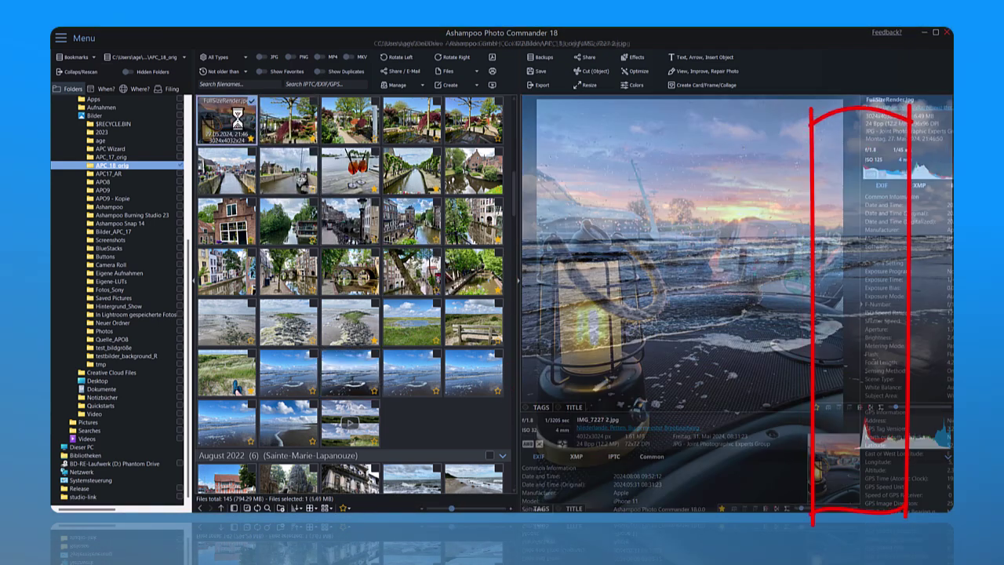
mouse_move(859, 338)
left_mouse_down()
mouse_move(771, 340)
mouse_move(863, 314)
left_mouse_up()
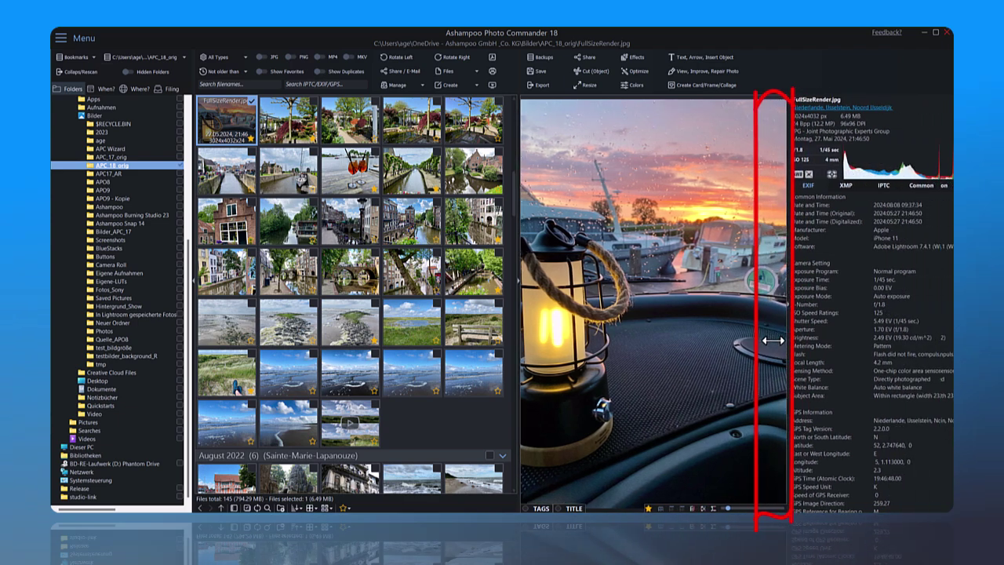
left_click(862, 313)
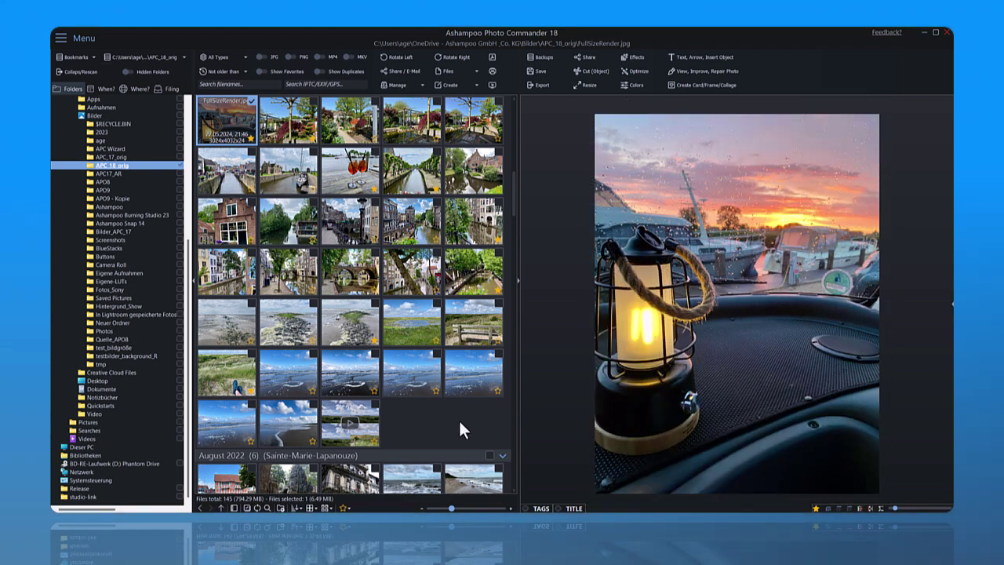
Add IMG_7157, IMG_7222 - Kopie and three more photos to the selection
left_click(389, 205, "ctrl")
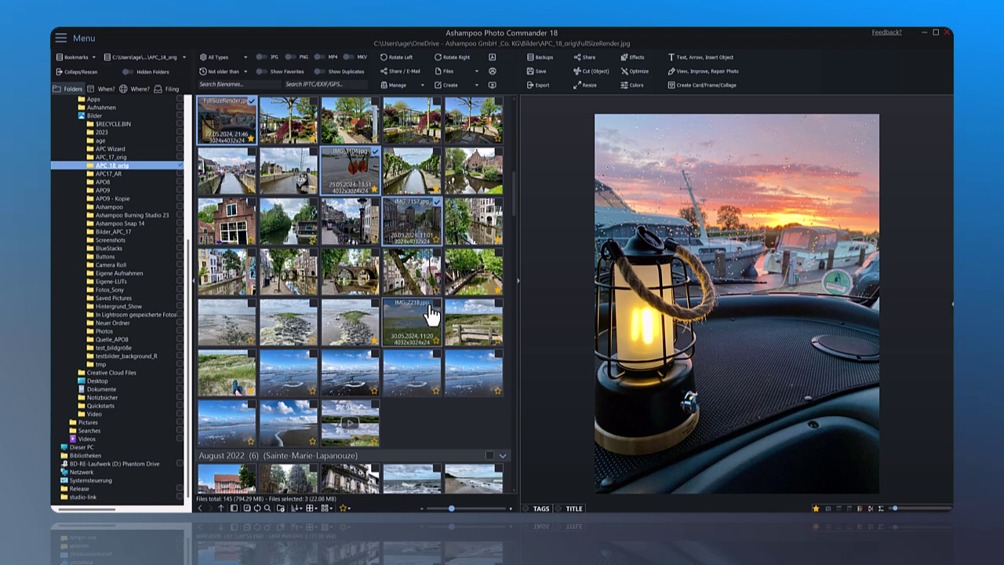
left_click(377, 308, "ctrl")
left_click(313, 353, "ctrl")
left_click(313, 414, "ctrl")
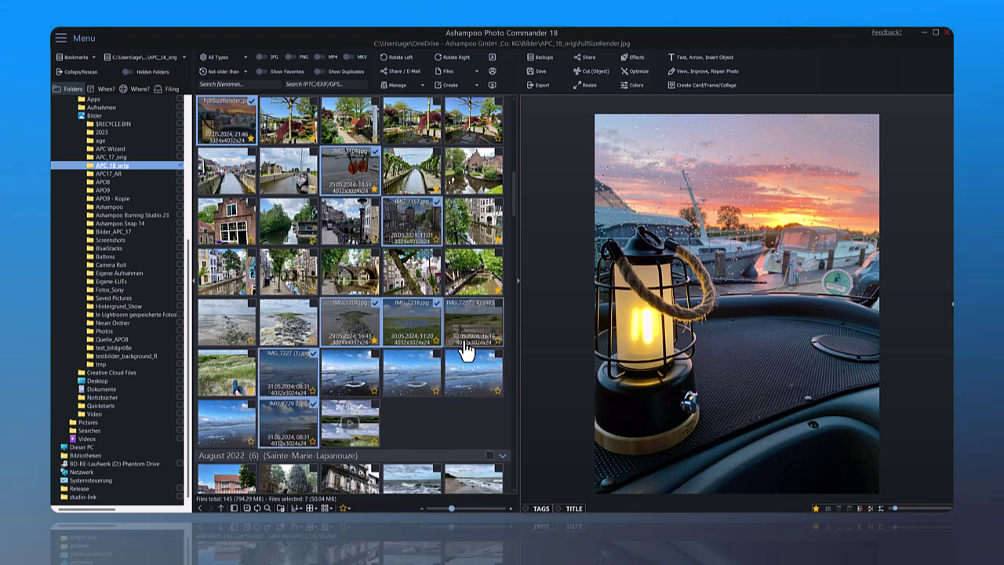
left_click(459, 339, "ctrl")
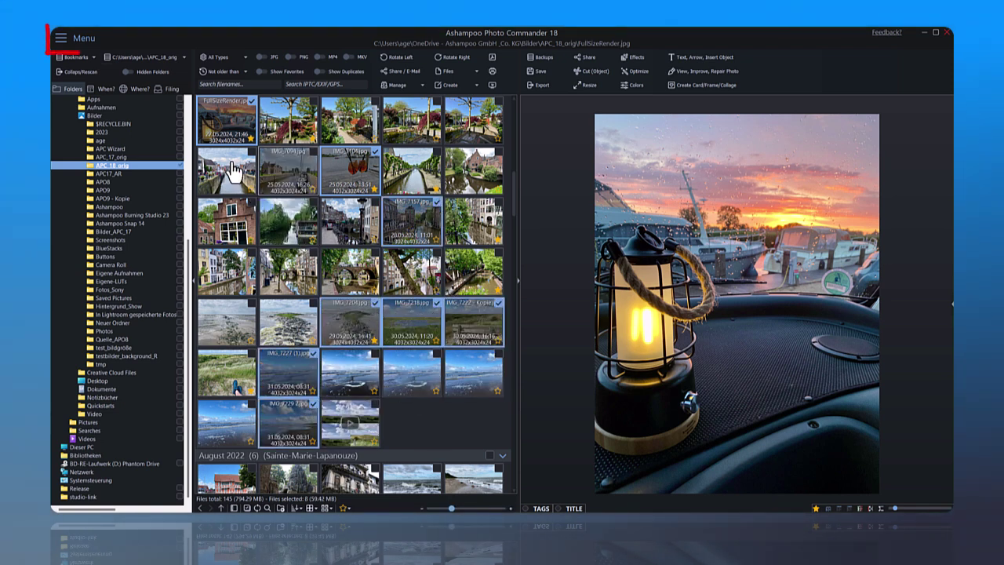
Start the Create Collage wizard from the selected photos
left_click(82, 36)
left_click(81, 196)
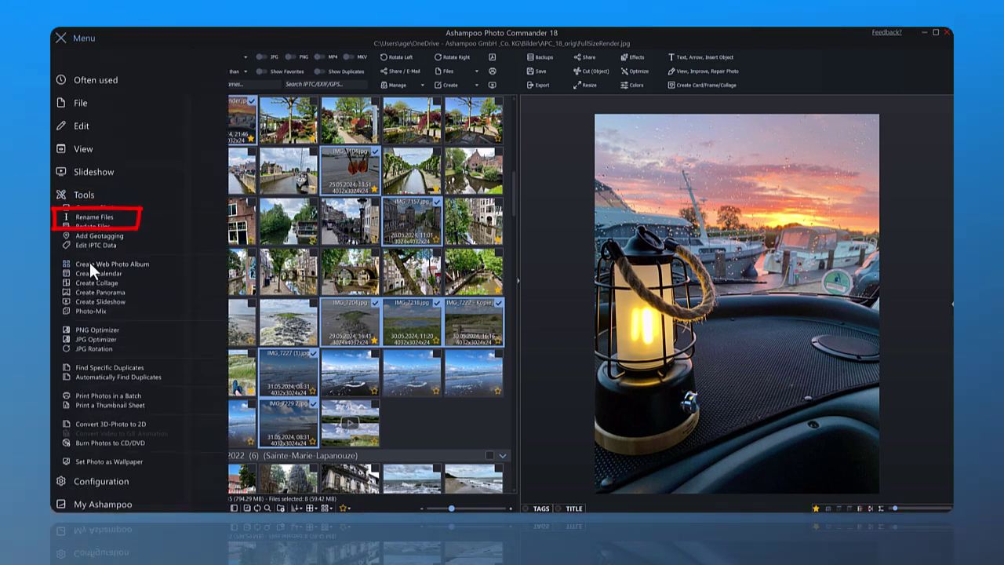
left_click(93, 282)
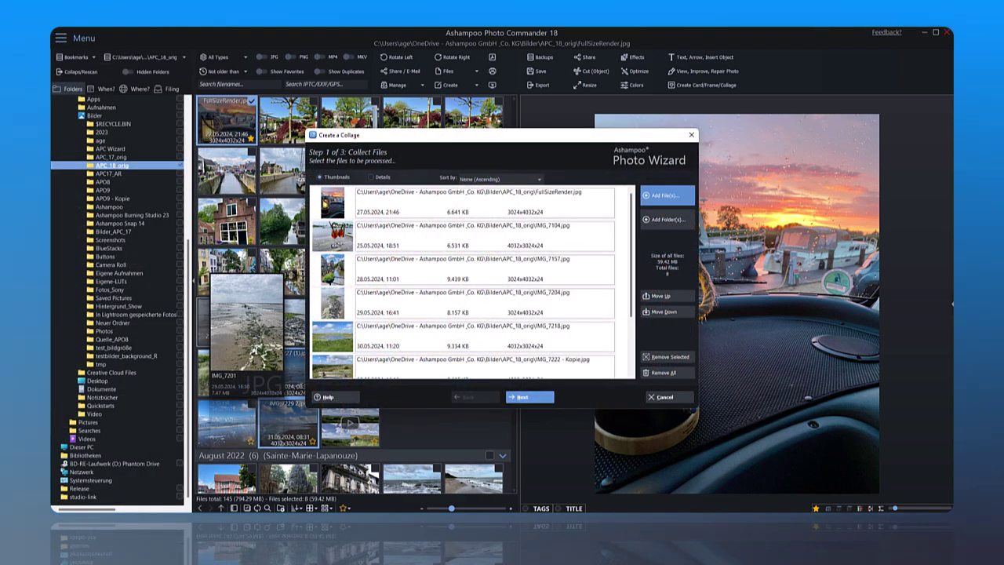
Move IMG_7218 to first in the collage order and render the Photo Pinboard style
left_click(423, 336)
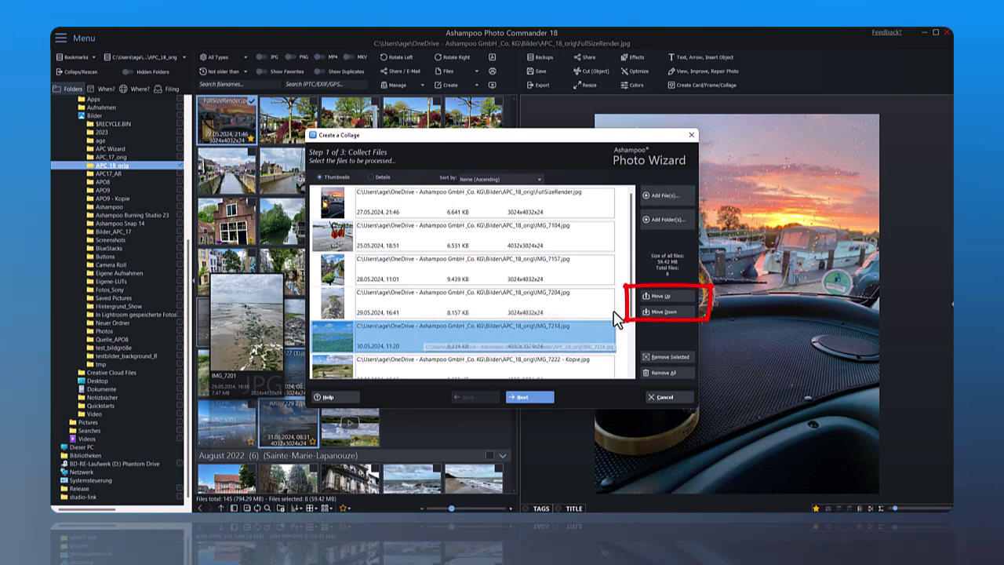
left_click(661, 298)
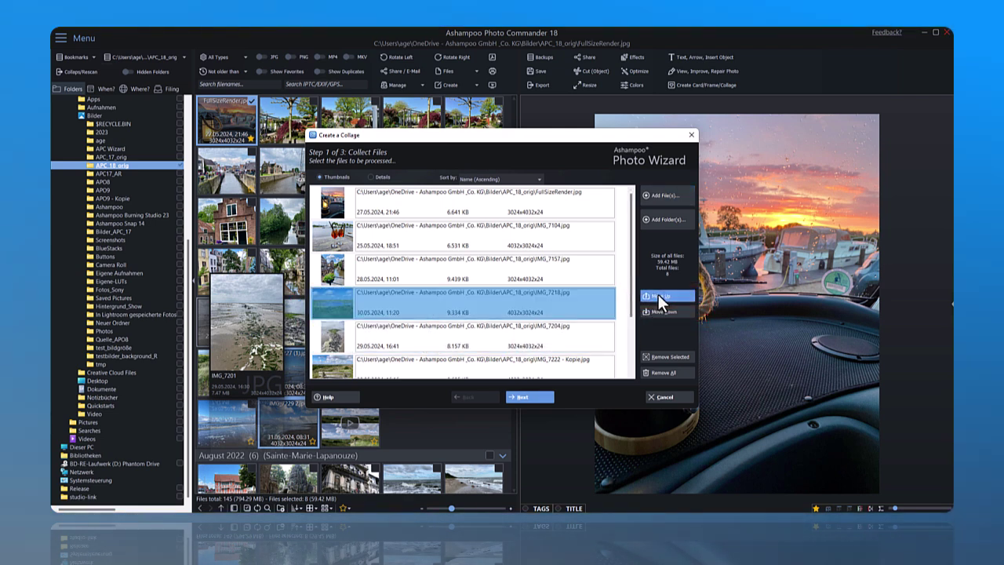
left_click(660, 298)
left_click(660, 298)
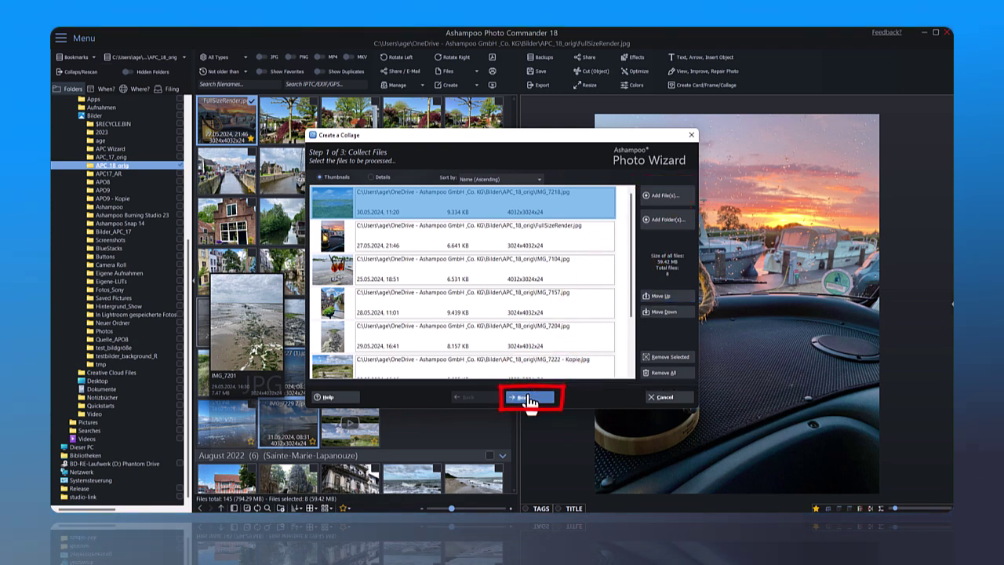
left_click(531, 400)
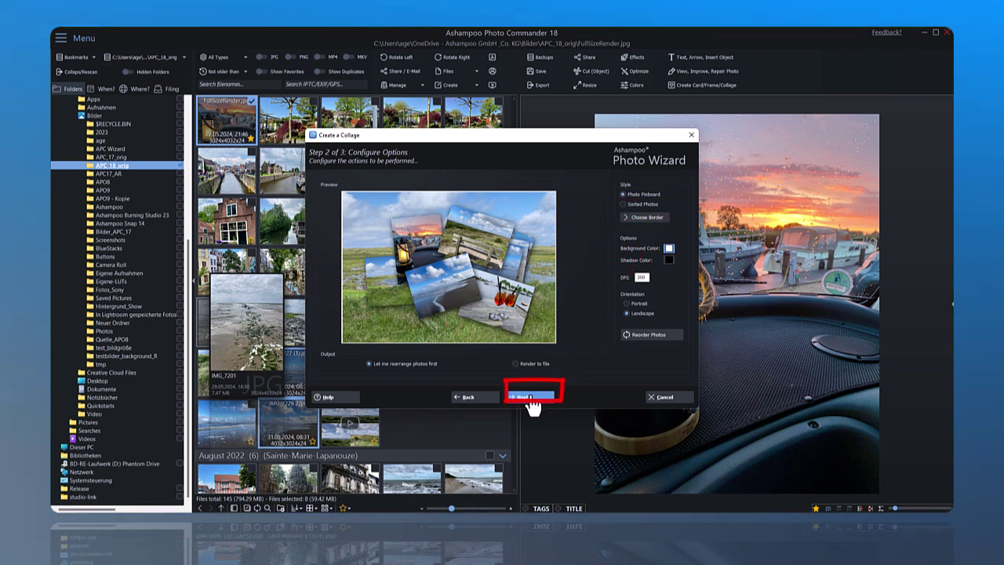
left_click(531, 399)
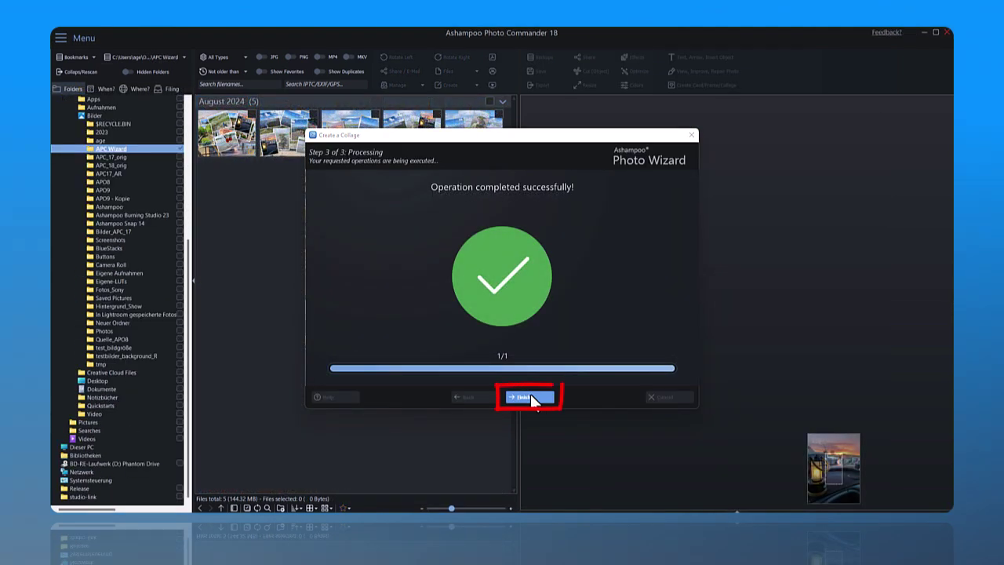
Open the collage, move the beach and lantern photos, and bring the canal photo forward
left_click(531, 399)
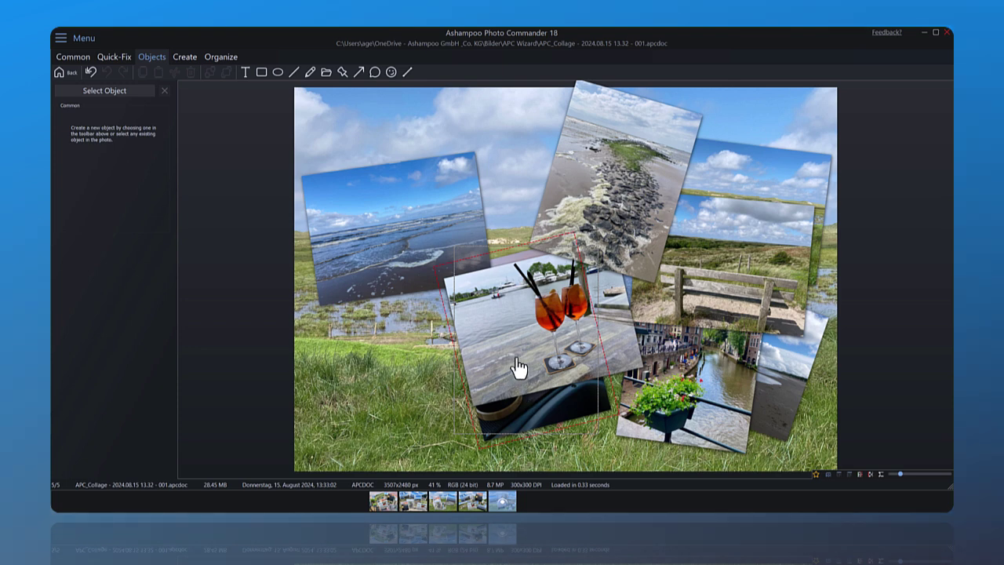
mouse_move(392, 227)
left_mouse_down()
mouse_move(358, 341)
mouse_move(373, 385)
left_mouse_up()
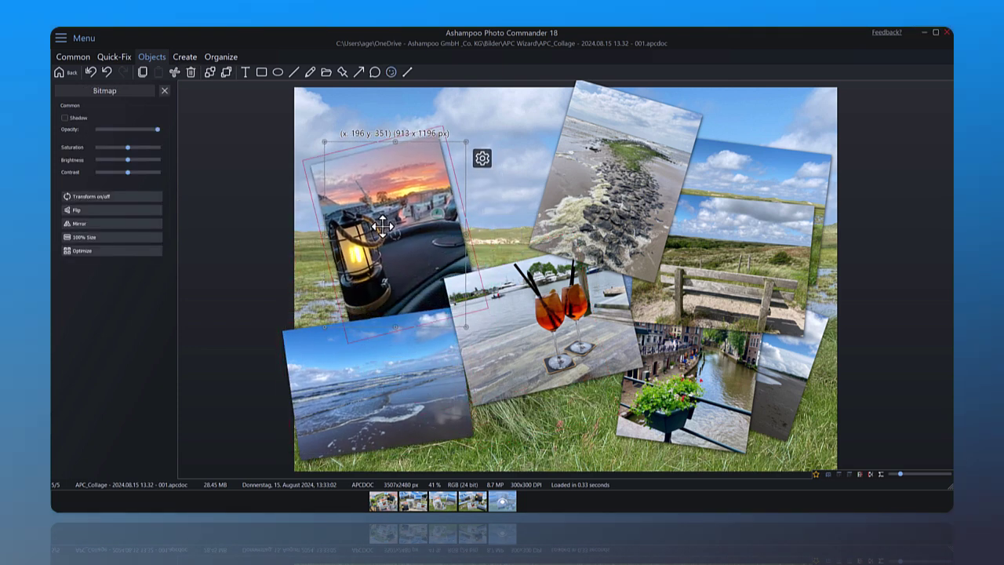
mouse_move(518, 361)
left_mouse_down()
mouse_move(549, 382)
mouse_move(559, 376)
left_mouse_up()
left_click(715, 387)
left_click(226, 72)
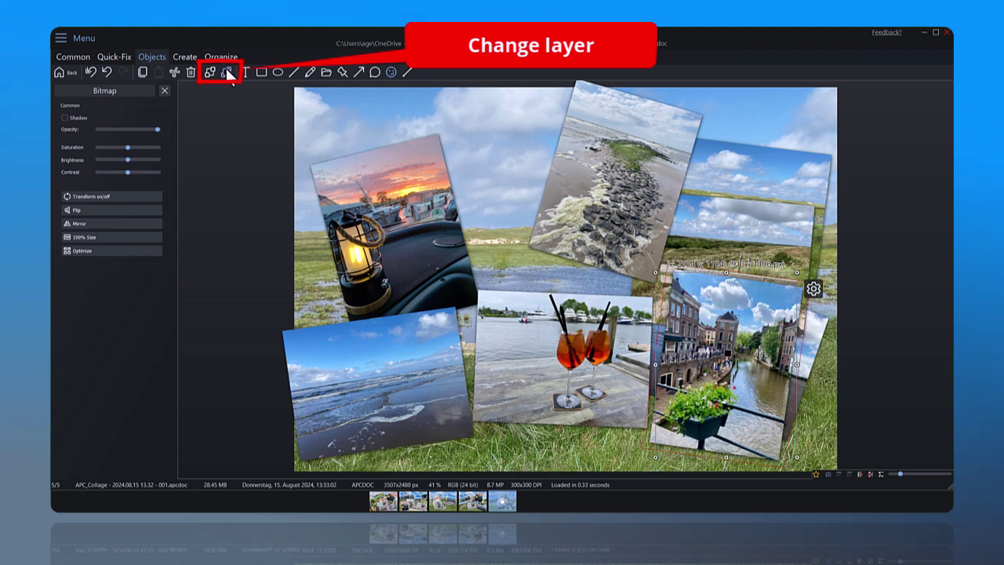
Lower the jetty photo behind the drink photo and straighten the top-right dune photo
left_click(566, 155)
left_click_drag(566, 154, 566, 191)
left_click(210, 72)
left_click(767, 175)
mouse_move(767, 175)
left_mouse_down()
mouse_move(761, 212)
mouse_move(758, 157)
left_mouse_up()
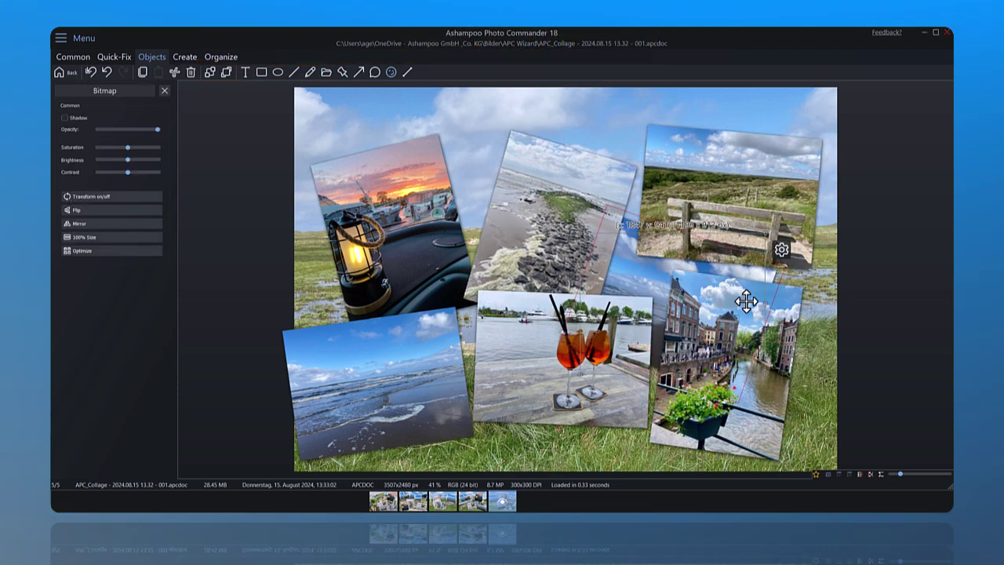